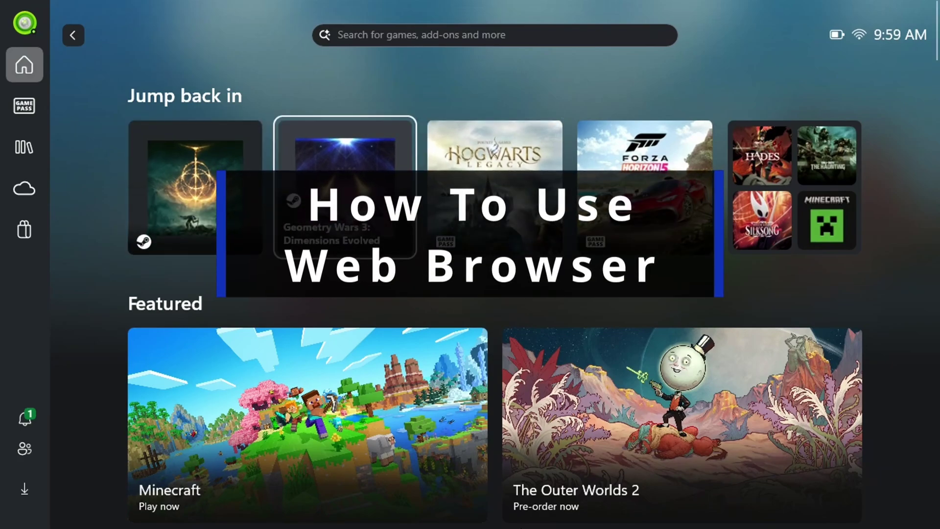
Browse the recently played games on the home screen.
key(Left)
key(Right)
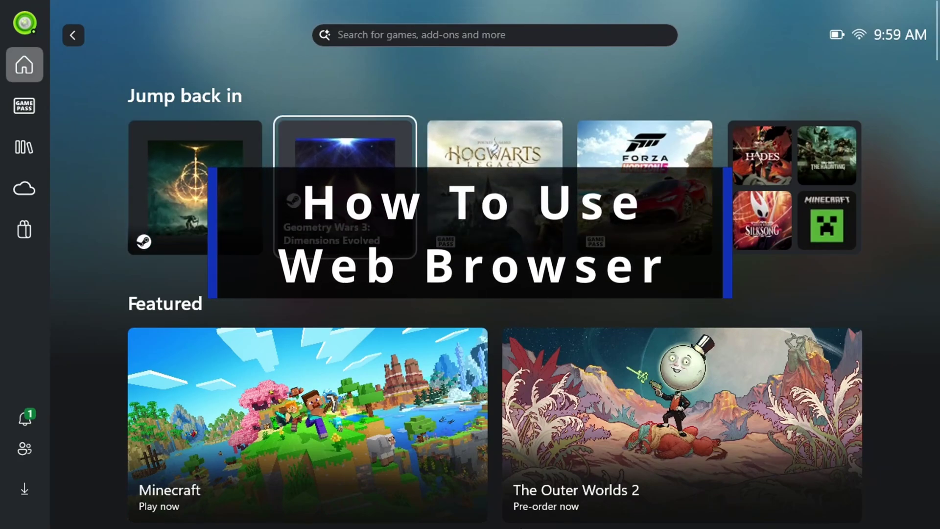
key(Right)
key(Left)
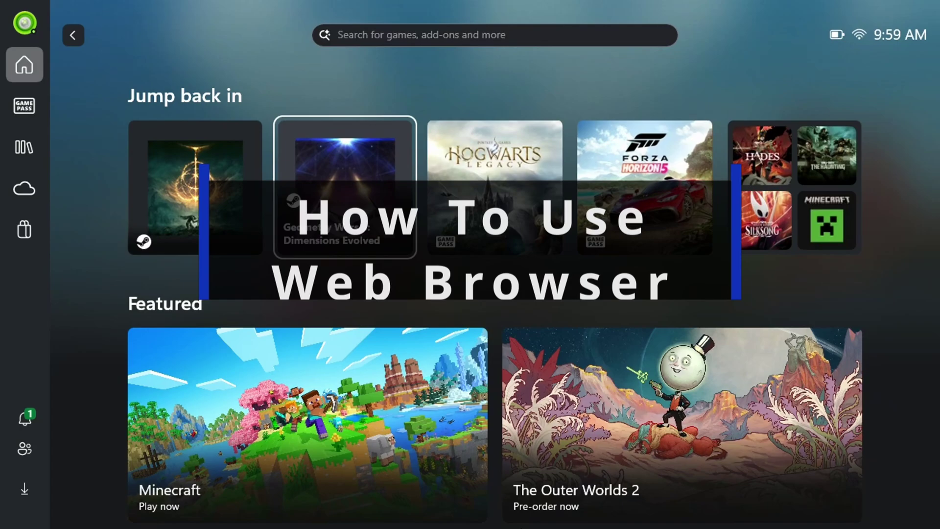
key(Left)
key(Left)
Open the game library's My apps collection and highlight the Microsoft Edge tile.
key(Down)
key(Down)
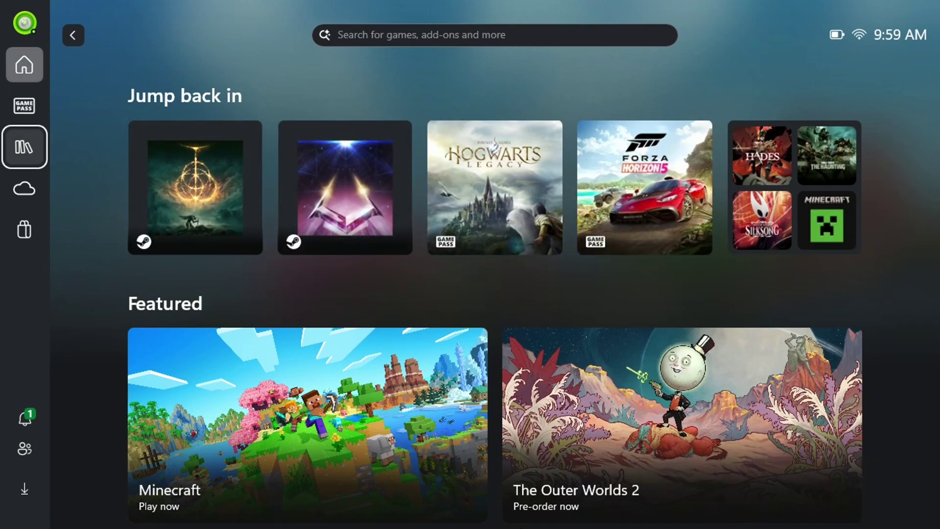
key(Return)
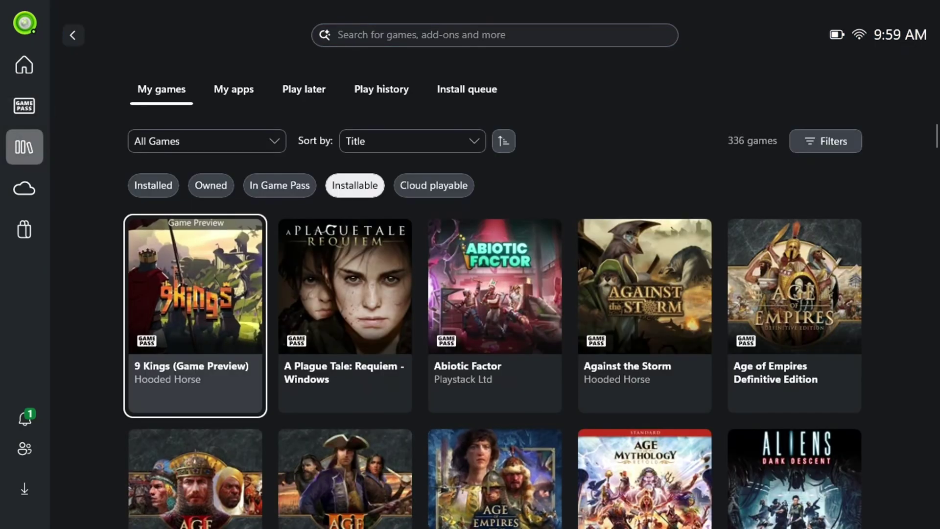
key(Up)
key(Up)
key(Right)
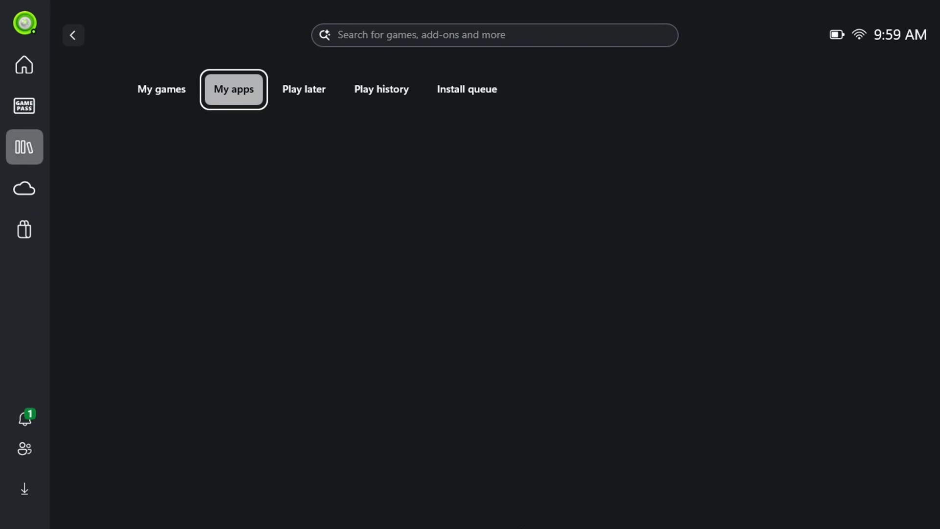
key(Down)
key(Right)
key(Right)
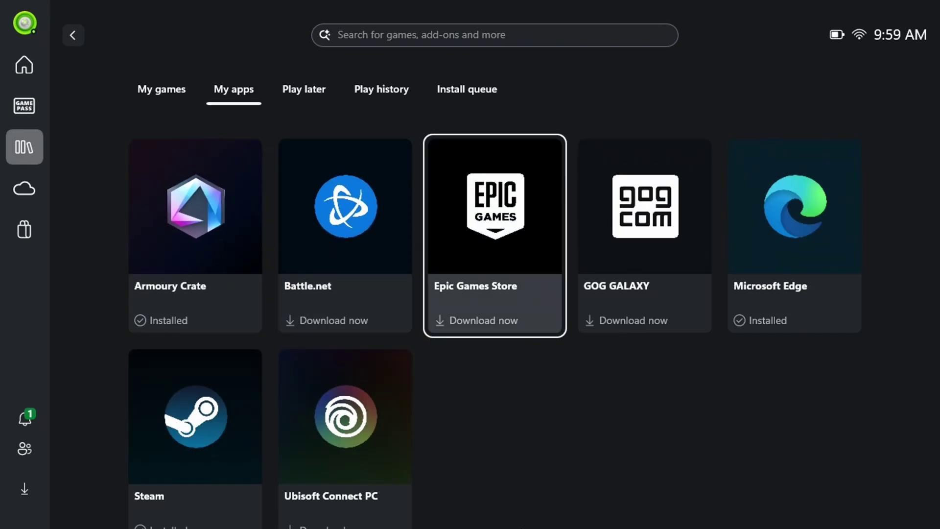
key(Right)
key(Right)
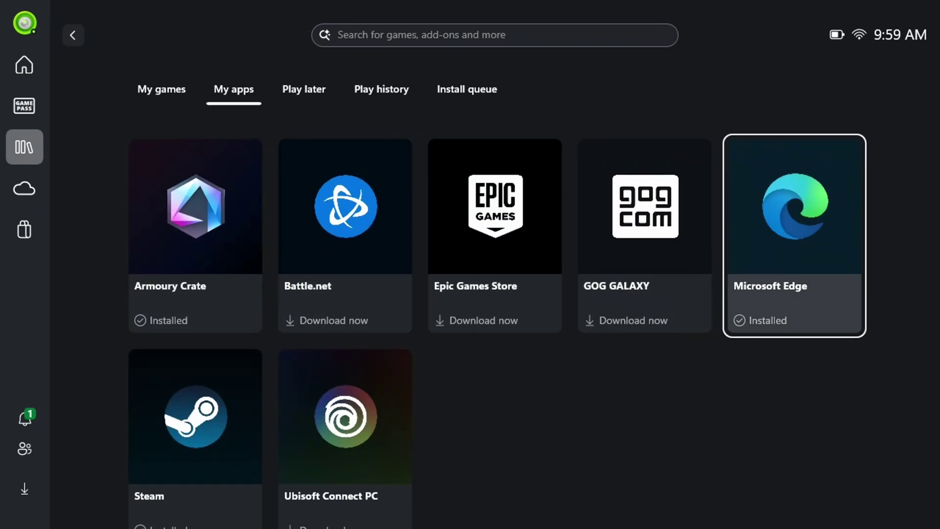
Launch Microsoft Edge, focus its address bar, and show the on-screen keyboard from Command Center.
key(Return)
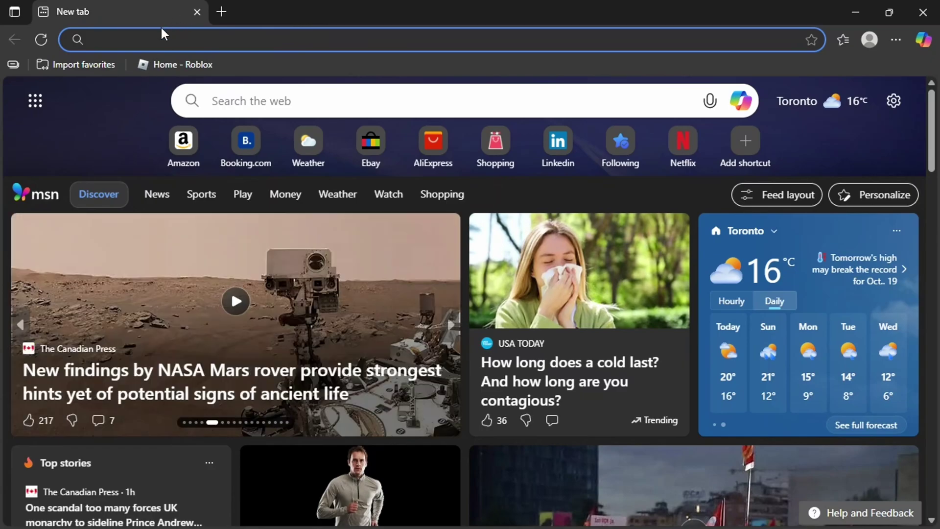
click(142, 44)
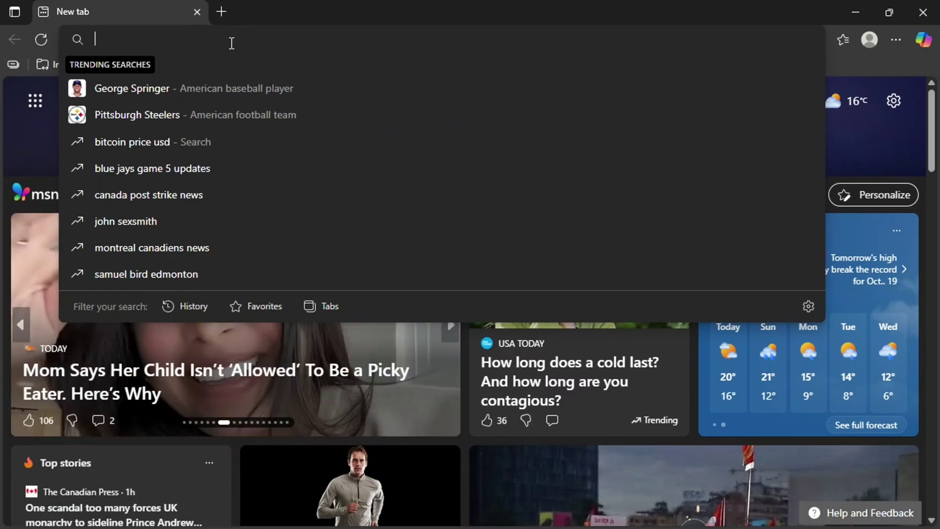
key(Down)
key(Down)
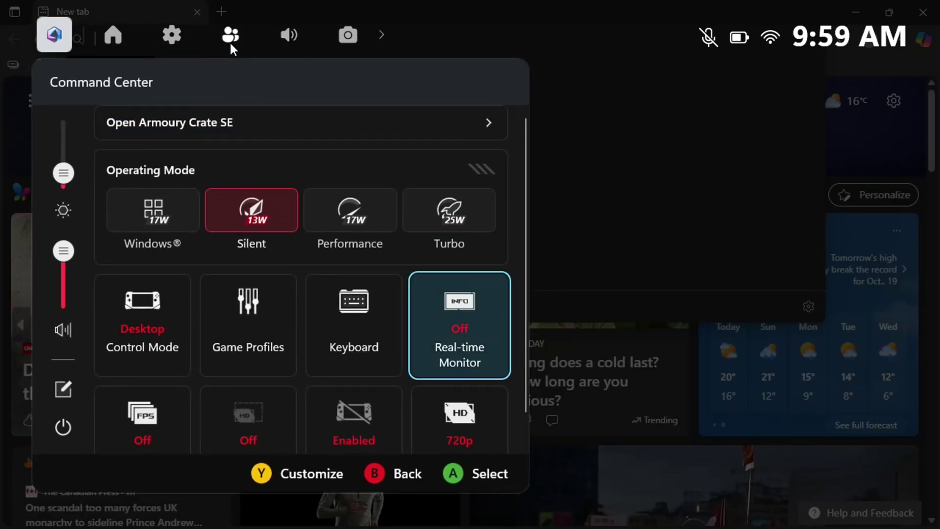
key(Left)
key(Return)
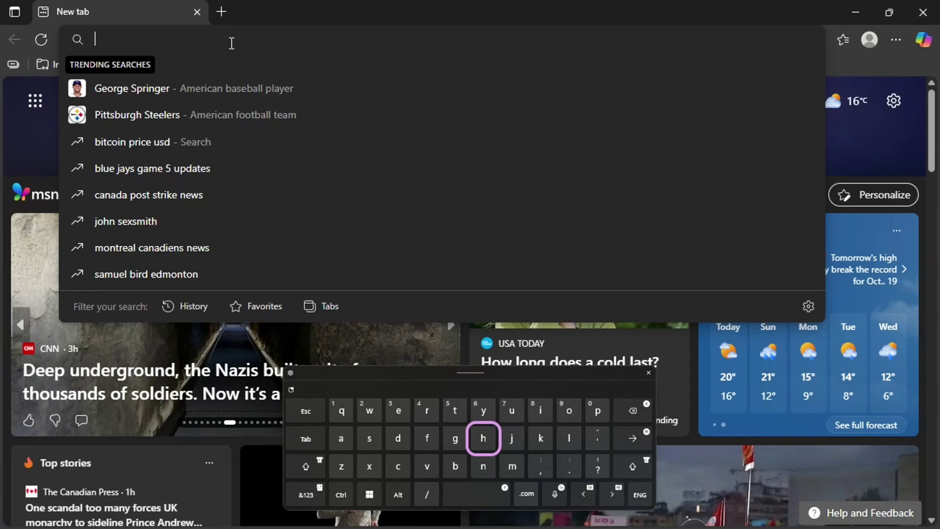
Enter "goo" with the on-screen keyboard, close it, and pick the google.com suggestion.
key(Down)
key(Left)
key(Up)
key(Right)
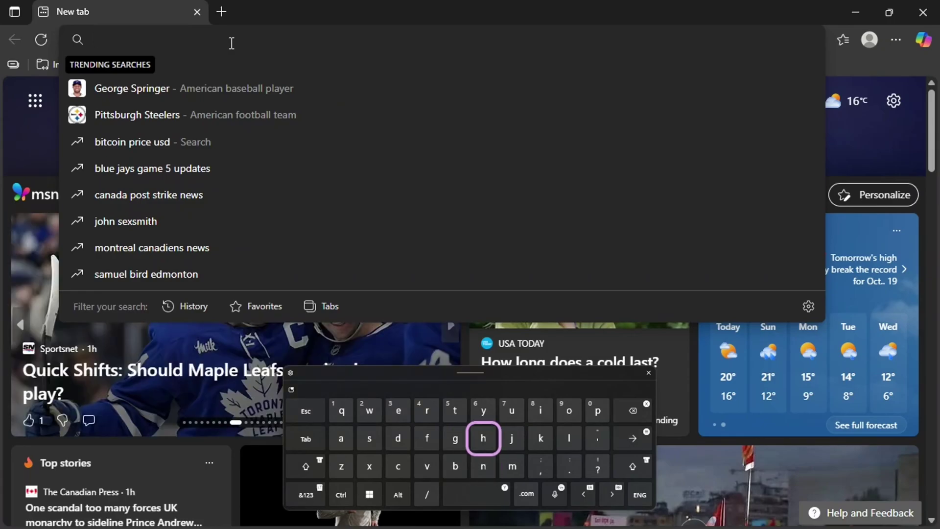
key(Left)
key(Return)
key(Right)
key(Right)
key(Right)
key(Right)
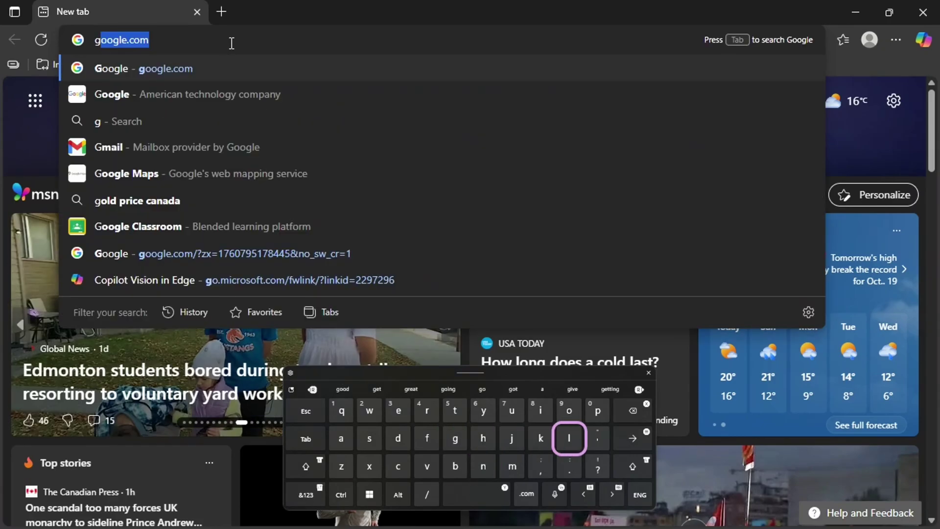
key(Up)
key(Return)
key(Return)
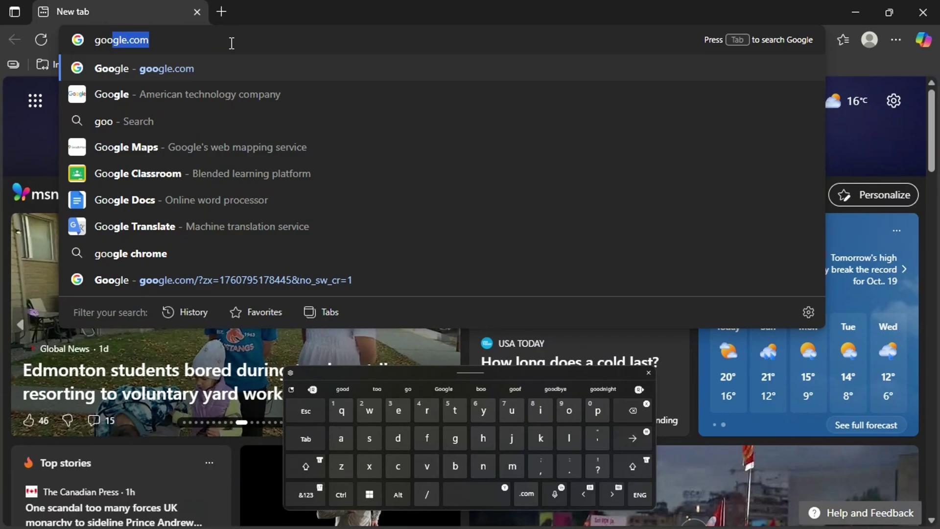
key(Escape)
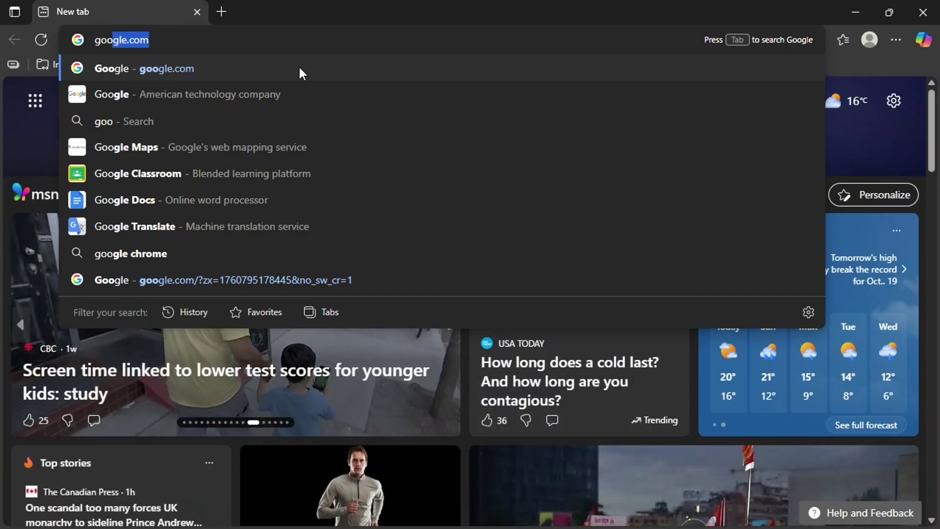
click(219, 68)
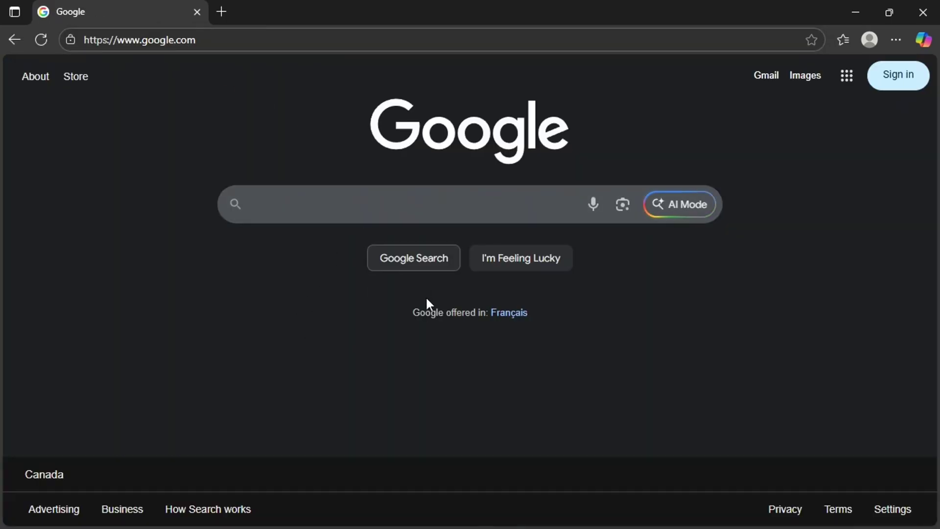